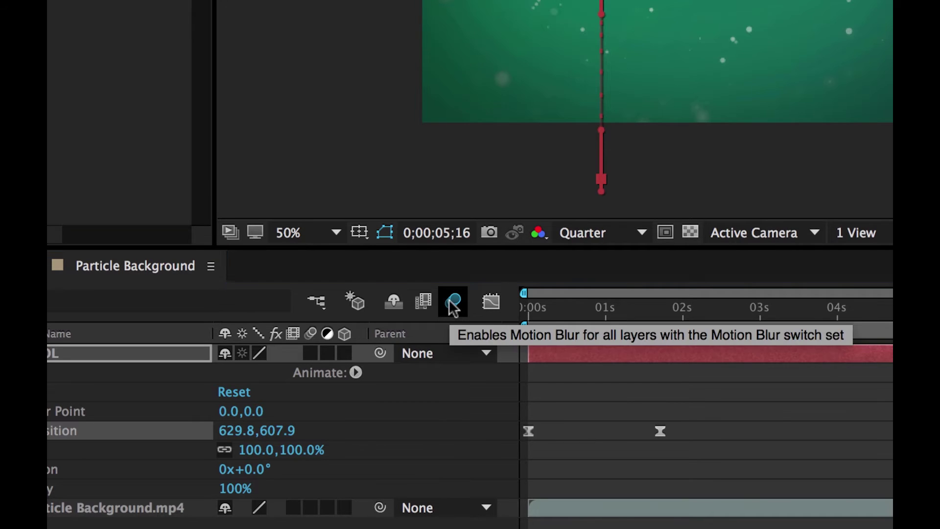
# - Enable composition motion blur and preview the BYOL slide-in from the start
pyautogui.click(454, 303)
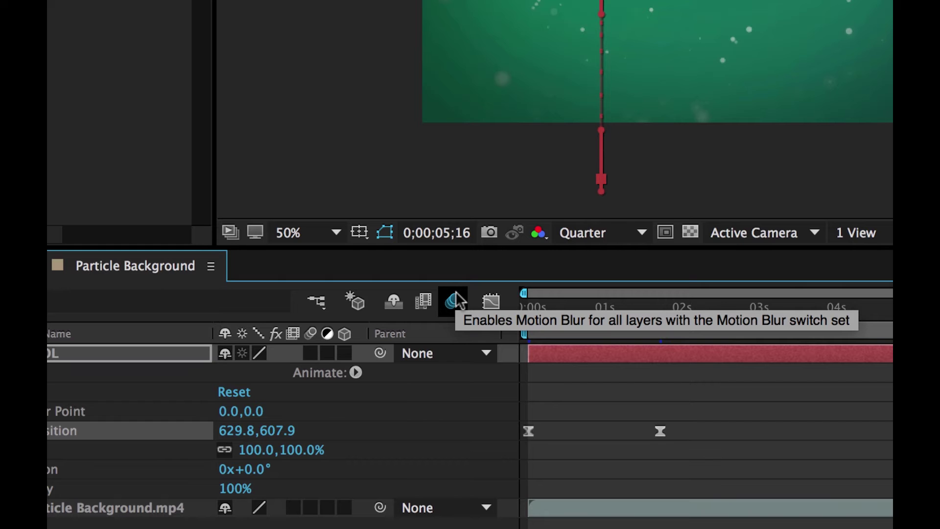
pyautogui.press('Home')
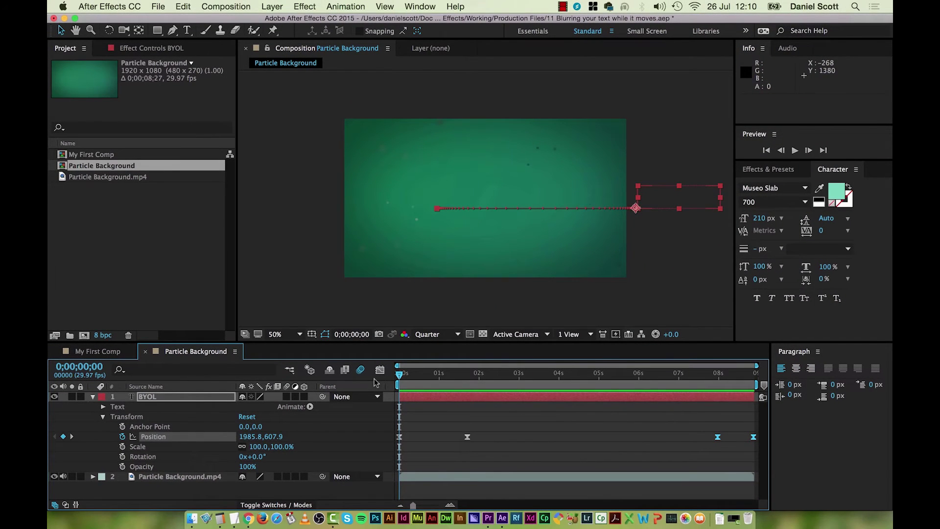
pyautogui.press('space')
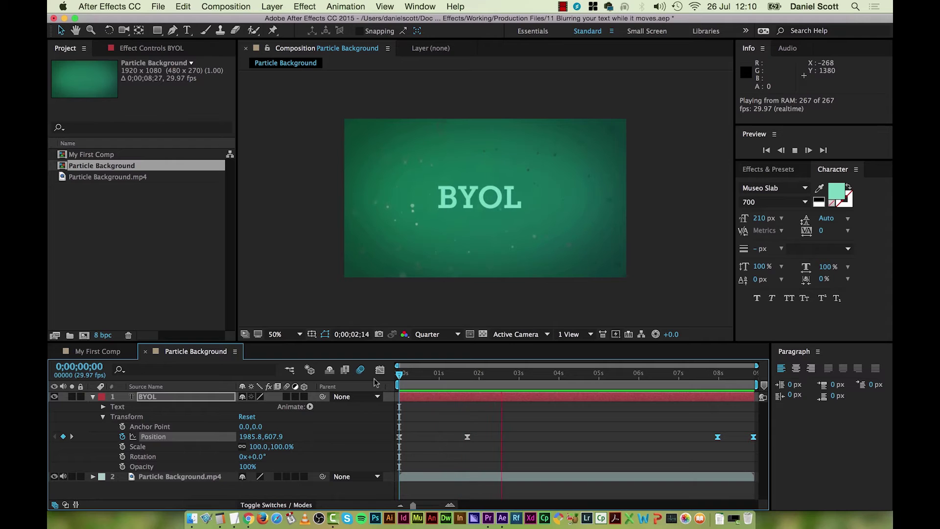
pyautogui.press('space')
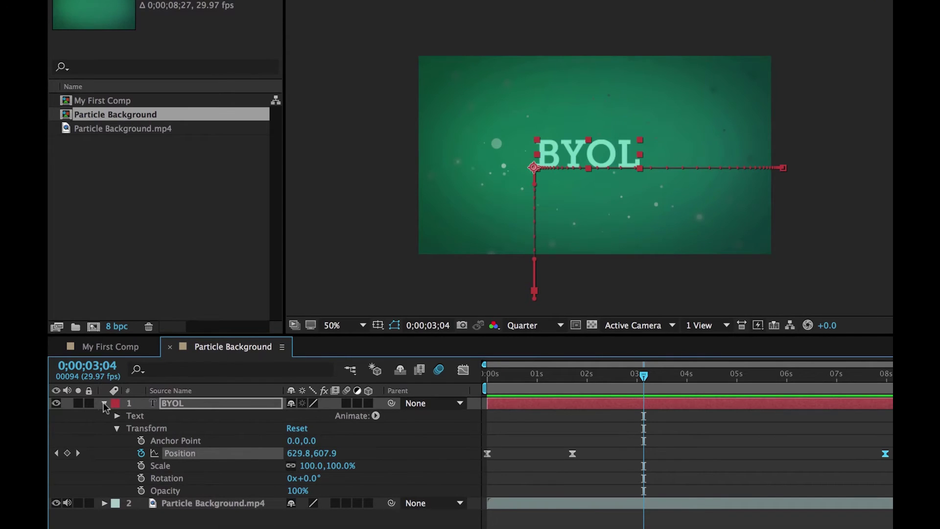
# - Collapse BYOL and leave the Motion Blur switch on for BYOL only, not the background
pyautogui.click(103, 402)
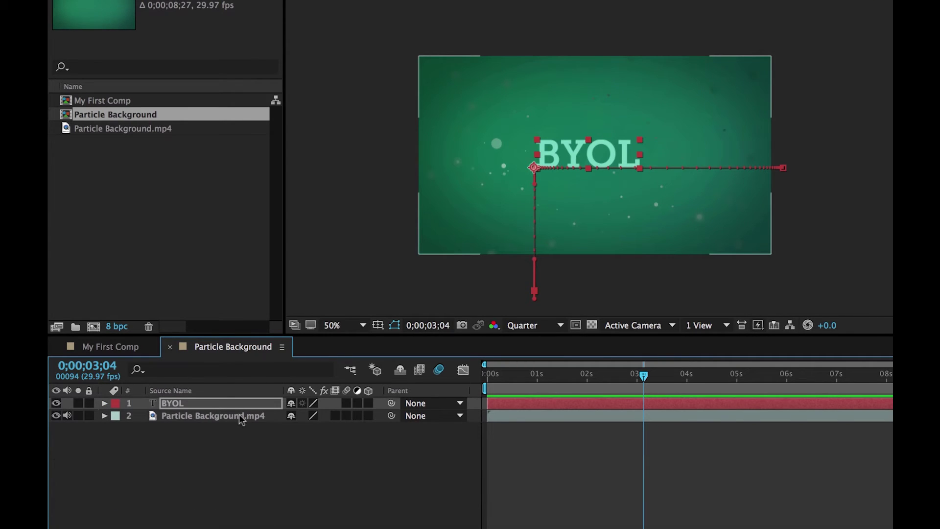
pyautogui.click(346, 402)
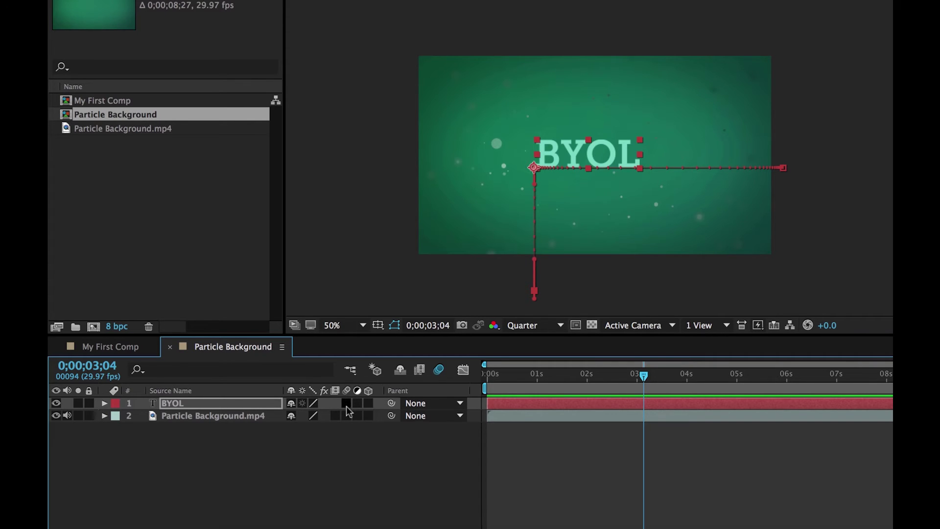
pyautogui.click(347, 403)
pyautogui.click(346, 416)
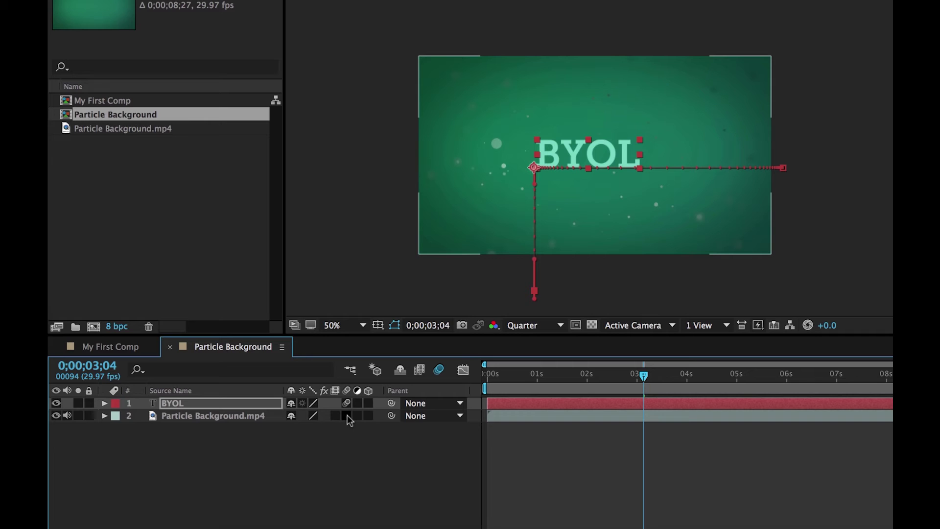
pyautogui.click(345, 416)
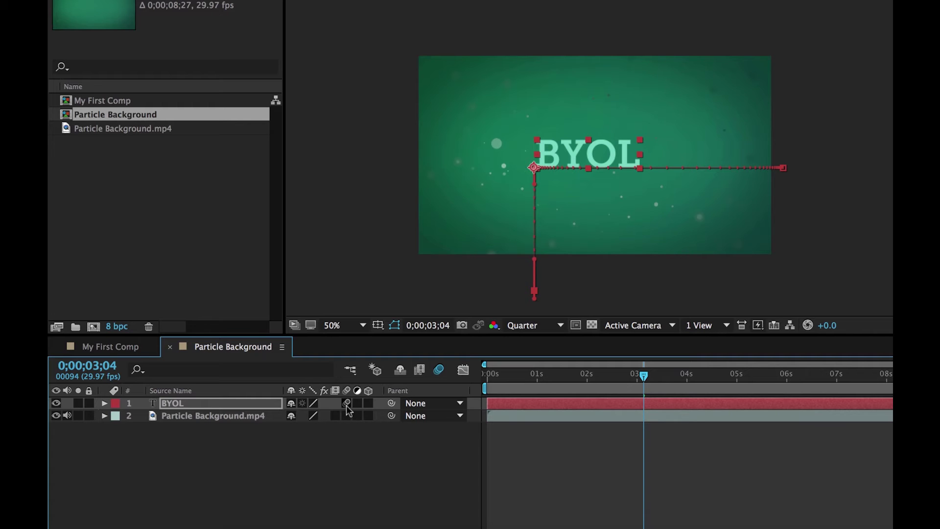
pyautogui.click(436, 373)
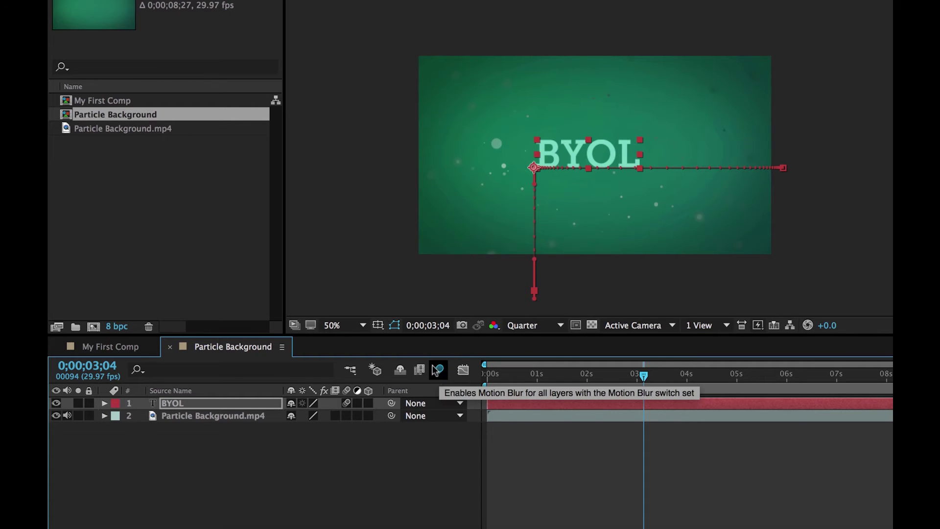
pyautogui.click(347, 403)
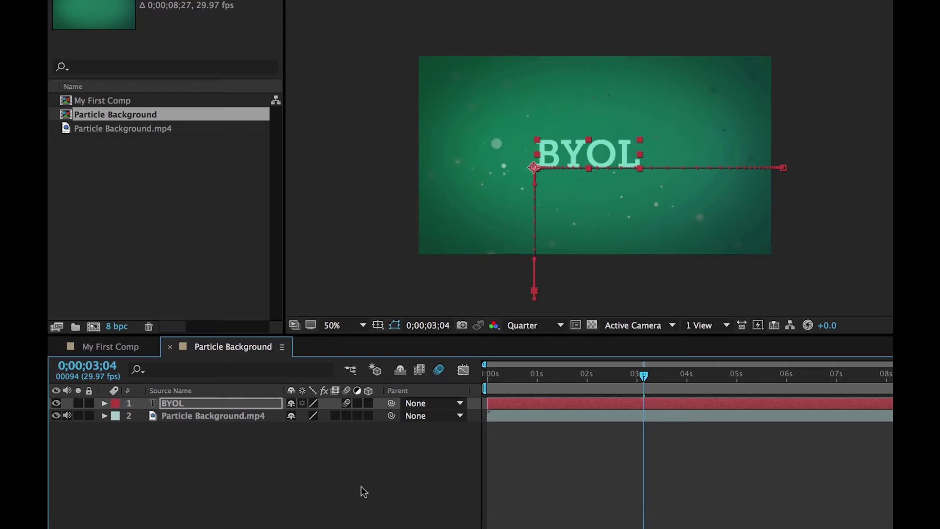
pyautogui.press('space')
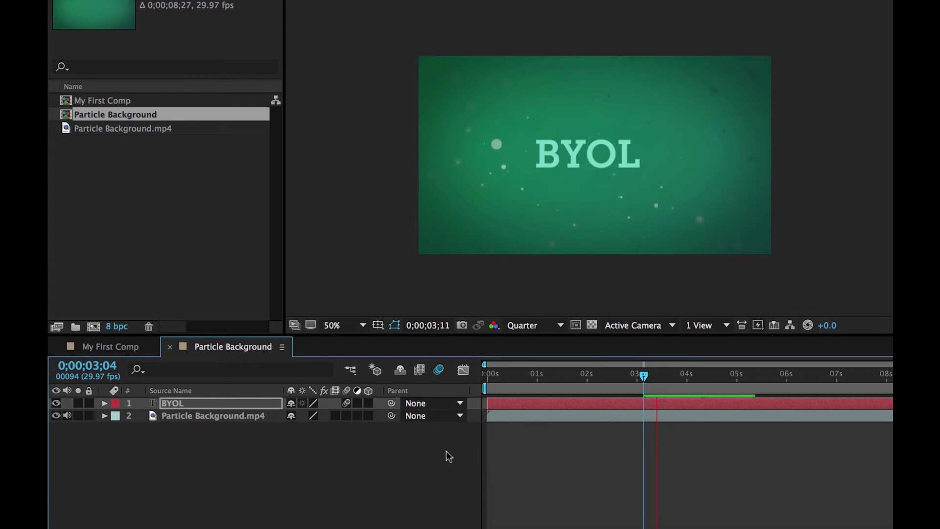
pyautogui.press('space')
pyautogui.press('Home')
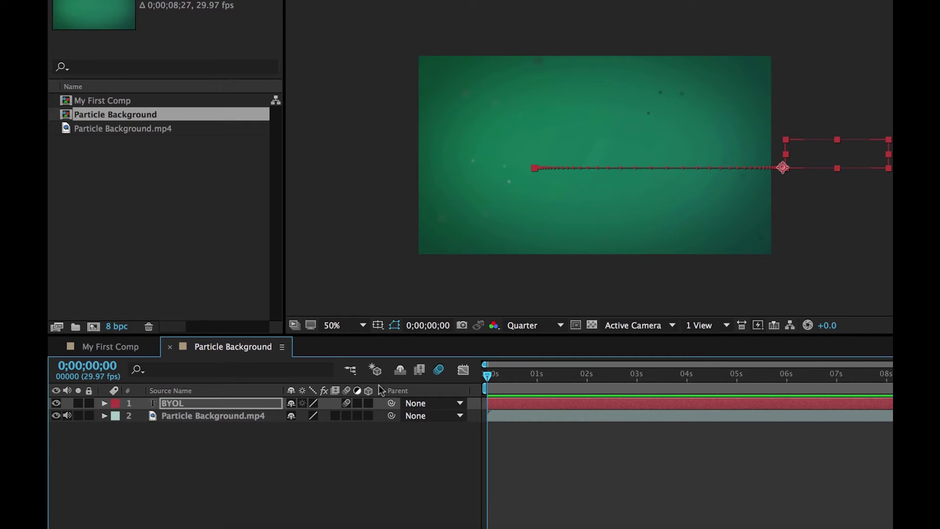
pyautogui.press('space')
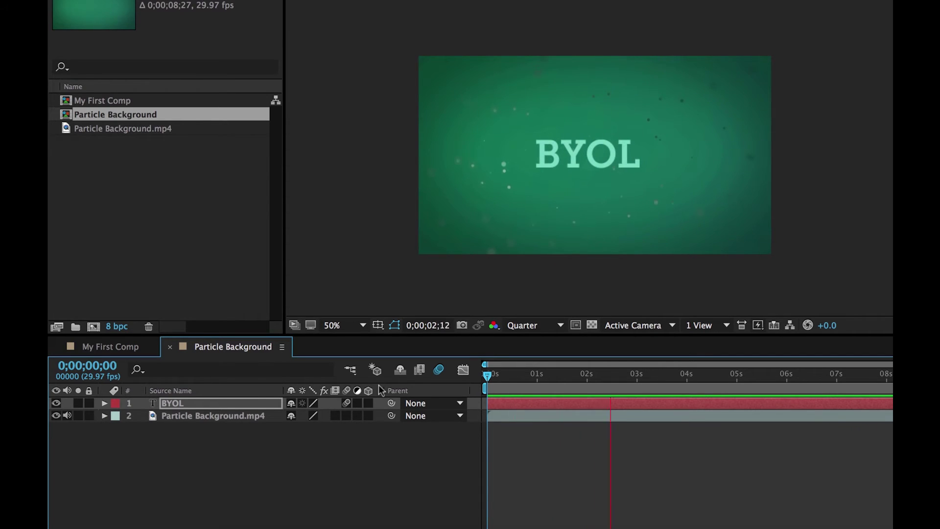
pyautogui.press('space')
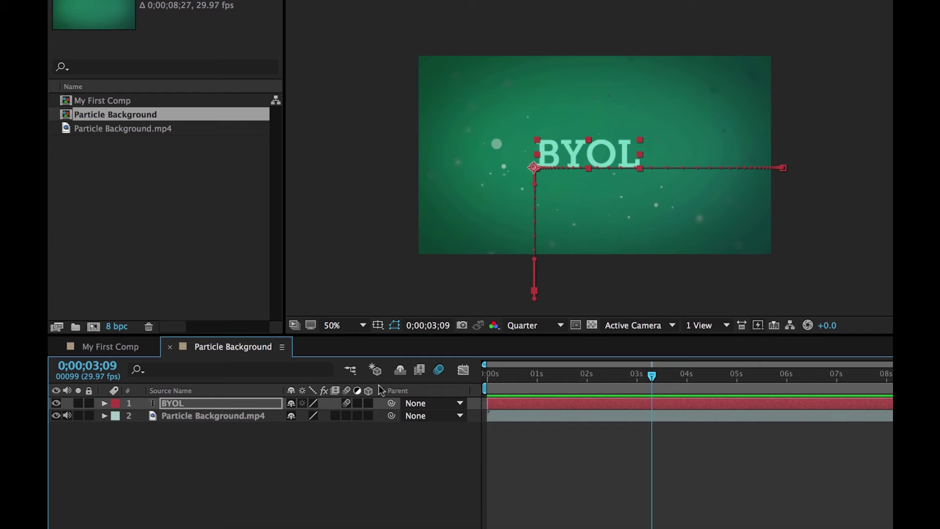
# - Preview the BYOL slide-in and reveal its Position keyframes
pyautogui.moveTo(624, 378); pyautogui.dragTo(417, 387)
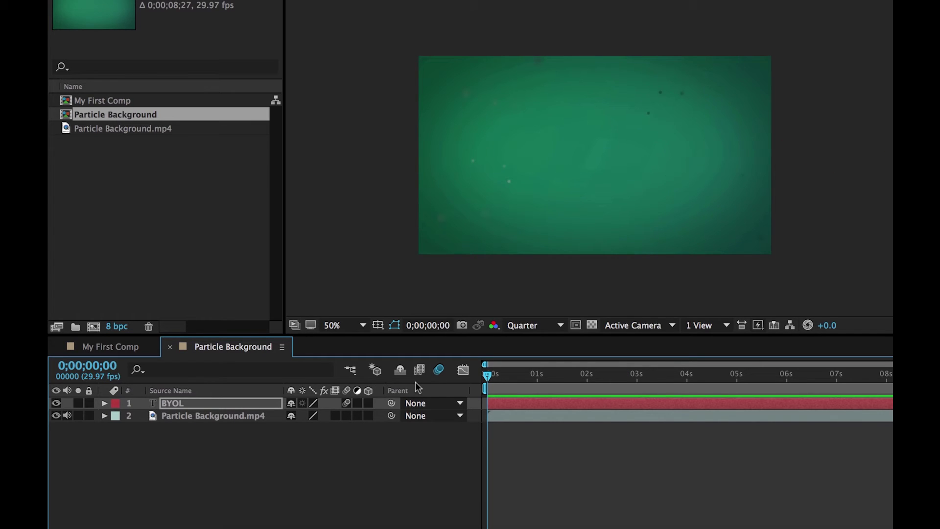
pyautogui.press('space')
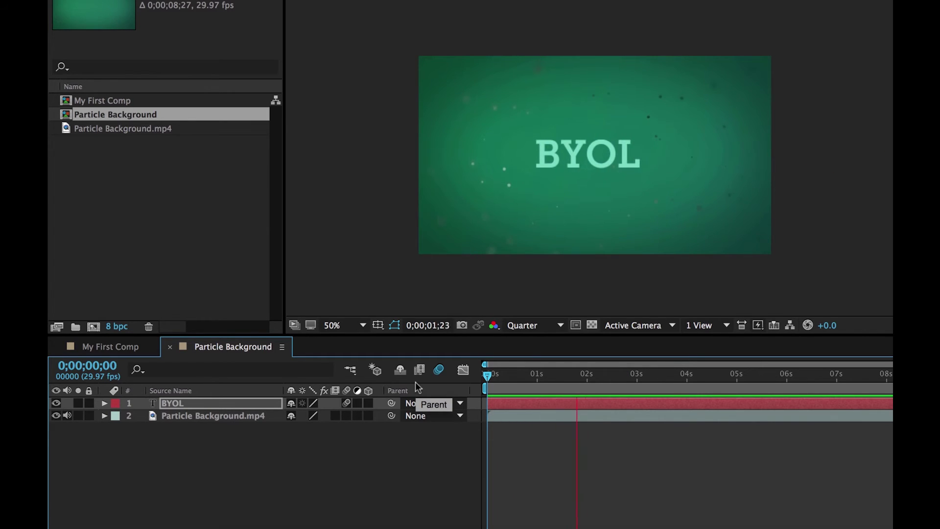
pyautogui.press('space')
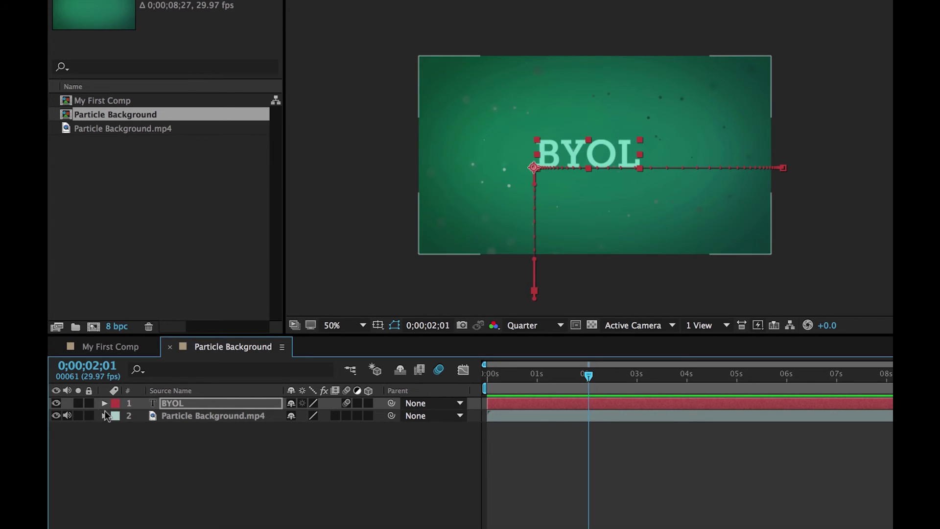
pyautogui.click(104, 403)
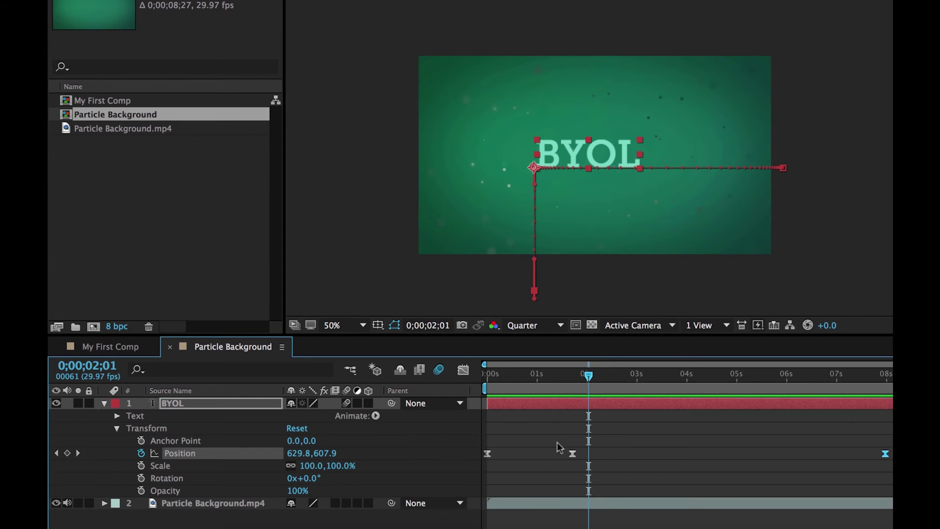
pyautogui.moveTo(565, 379)
pyautogui.mouseDown()
pyautogui.moveTo(575, 455)
pyautogui.moveTo(527, 456)
pyautogui.mouseUp()
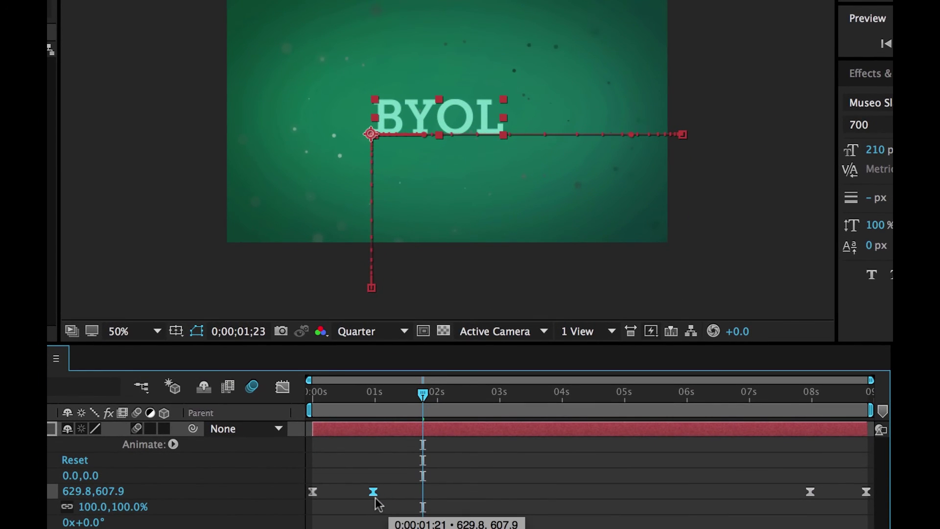
pyautogui.moveTo(374, 392); pyautogui.dragTo(225, 394)
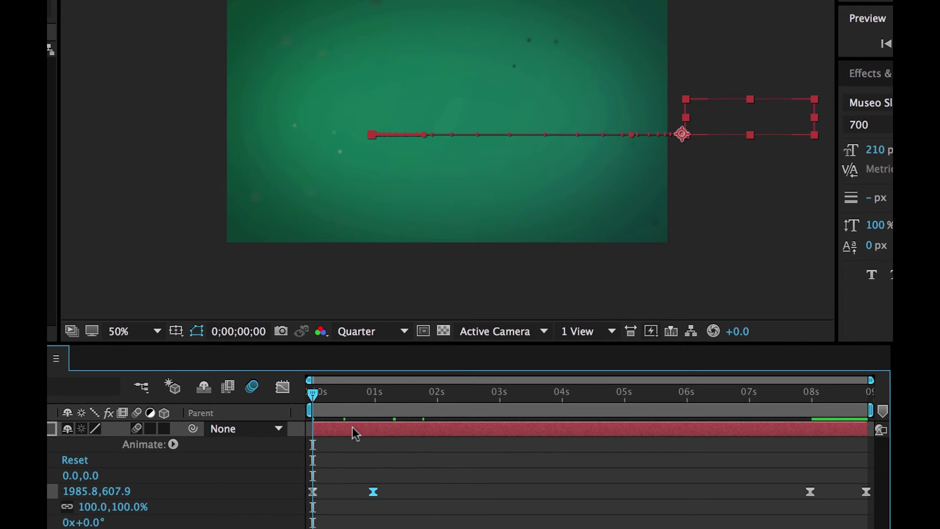
pyautogui.press('space')
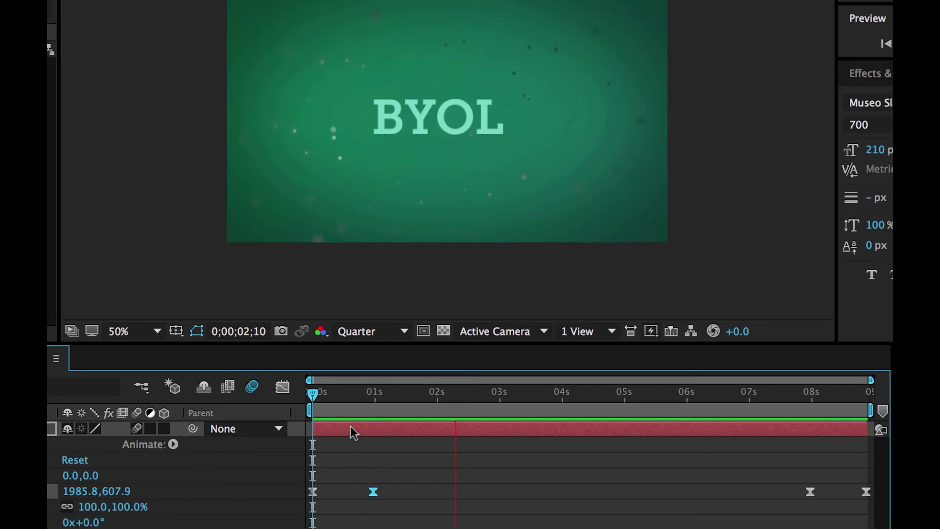
pyautogui.press('space')
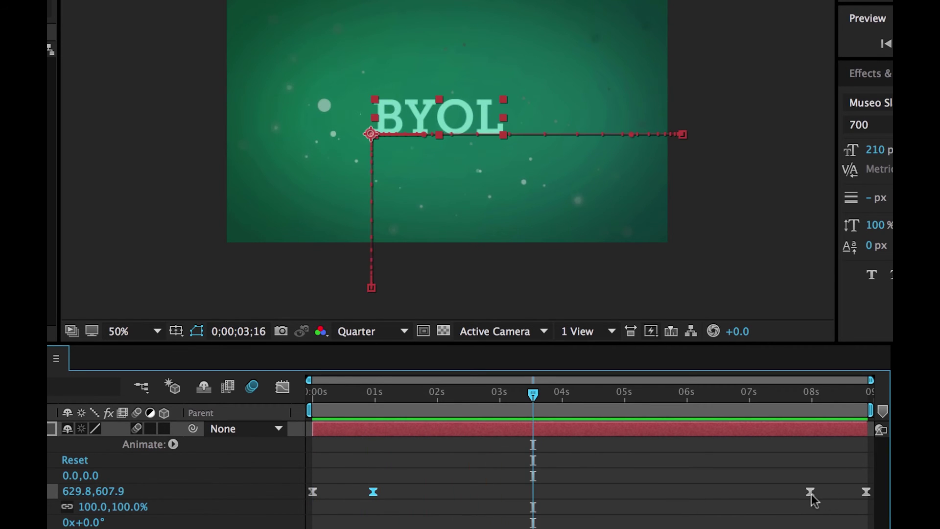
# - Move BYOL's third Position keyframe later, past 8 seconds, and replay the animation
pyautogui.moveTo(810, 492); pyautogui.dragTo(841, 492)
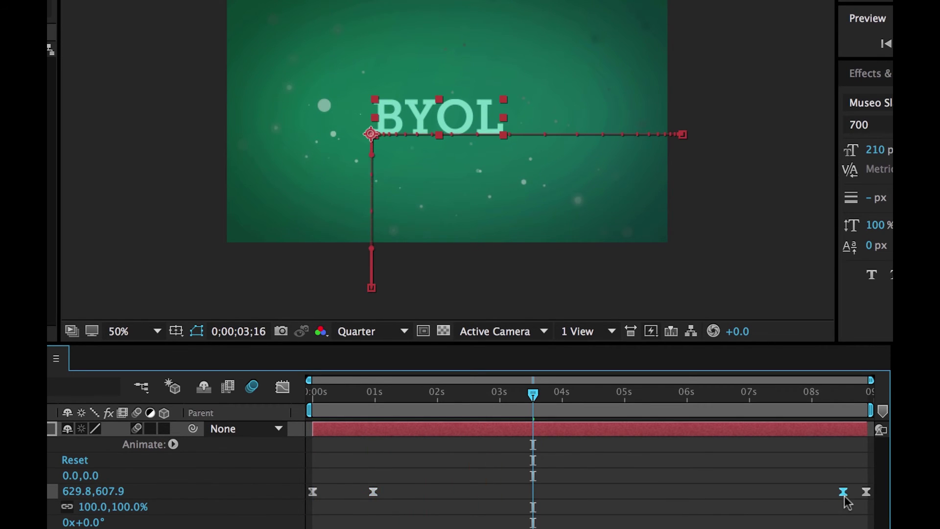
pyautogui.click(799, 394)
pyautogui.press('space')
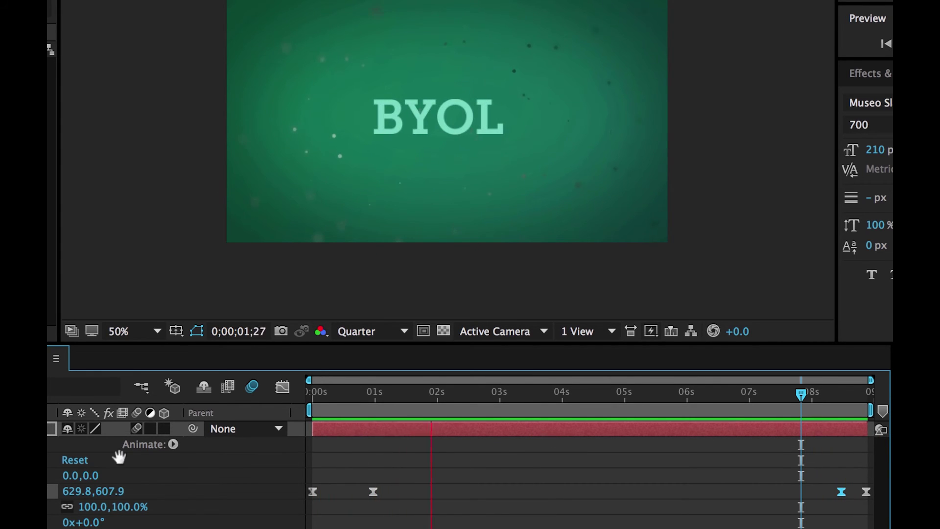
pyautogui.press('space')
pyautogui.press('Home')
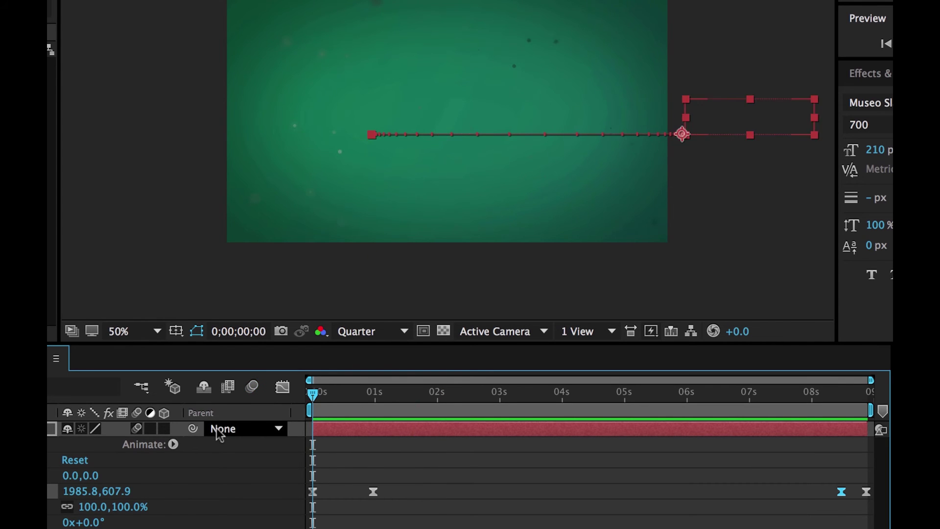
pyautogui.press('space')
# - Turn on BYOL's layer motion blur and preview the slide-in from the start
pyautogui.click(252, 387)
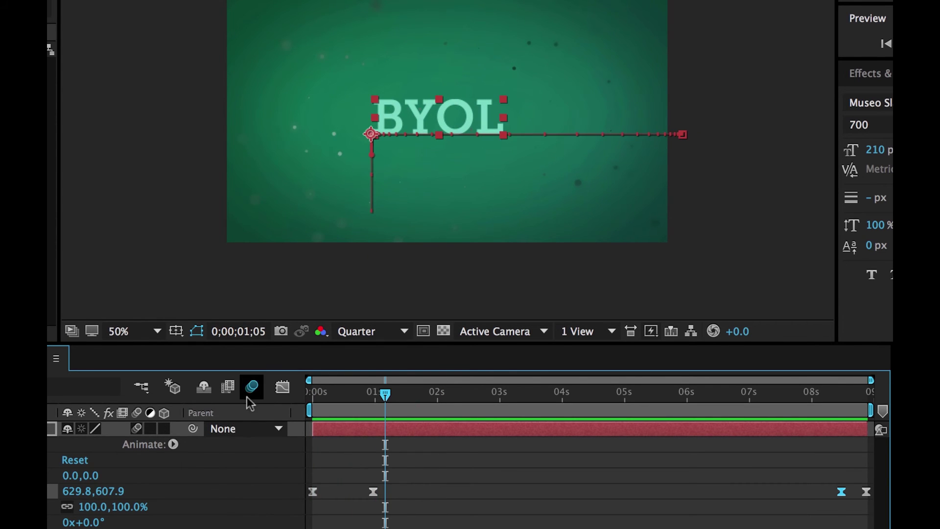
pyautogui.moveTo(360, 392); pyautogui.dragTo(294, 398)
pyautogui.press('space')
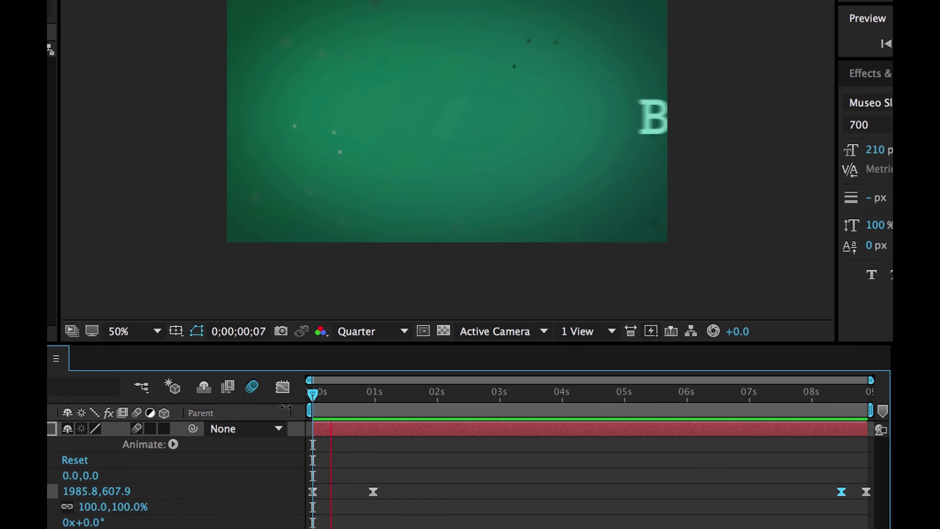
# - Stop the preview and fold away BYOL's Text and Transform properties
pyautogui.press('space')
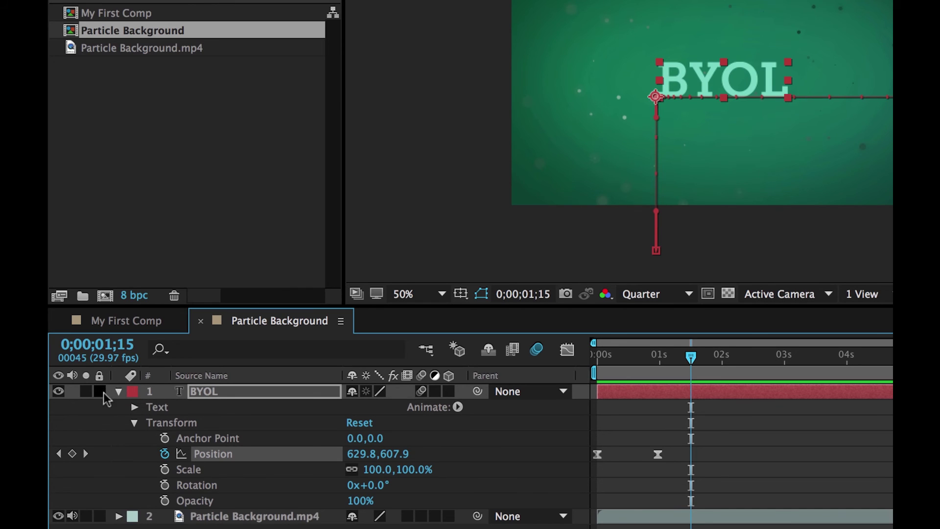
pyautogui.click(118, 391)
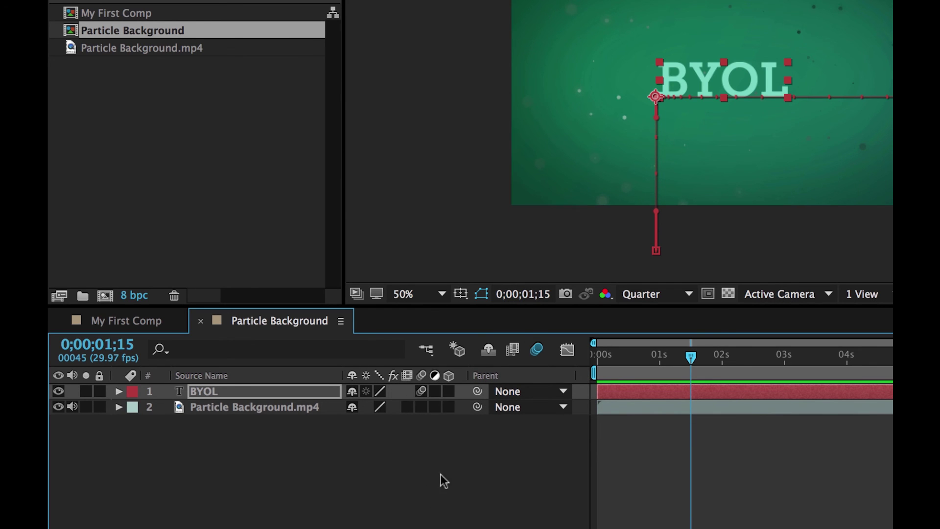
# - Turn on the composition's Enable Motion Blur button and replay the BYOL slide-in to check the blur
pyautogui.click(647, 356)
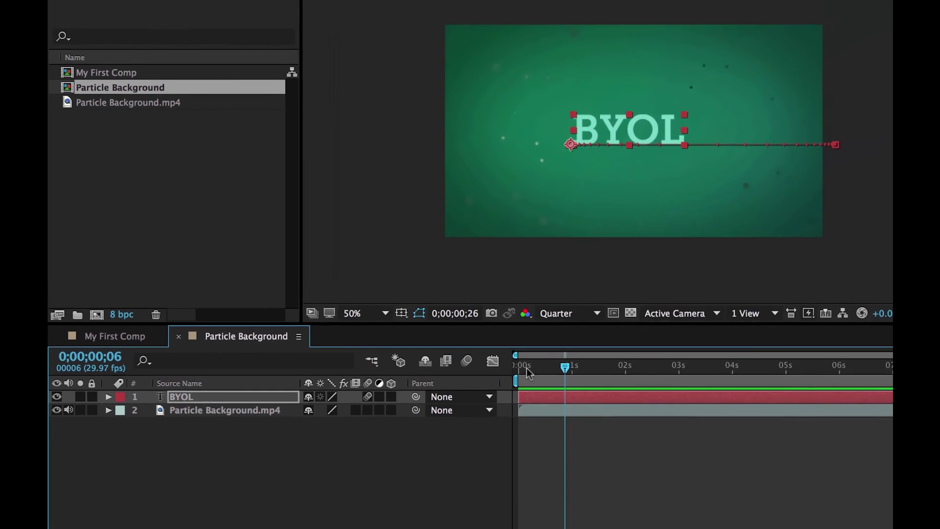
pyautogui.press('space')
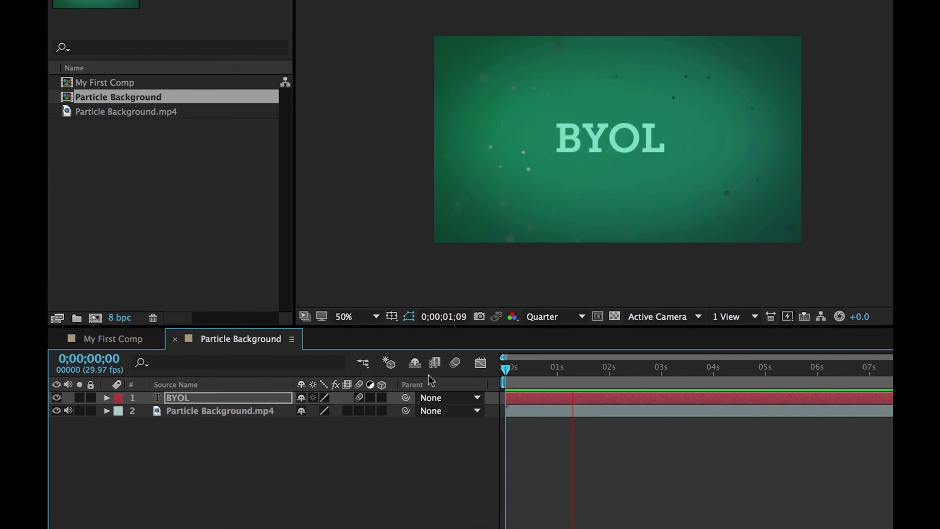
pyautogui.click(455, 362)
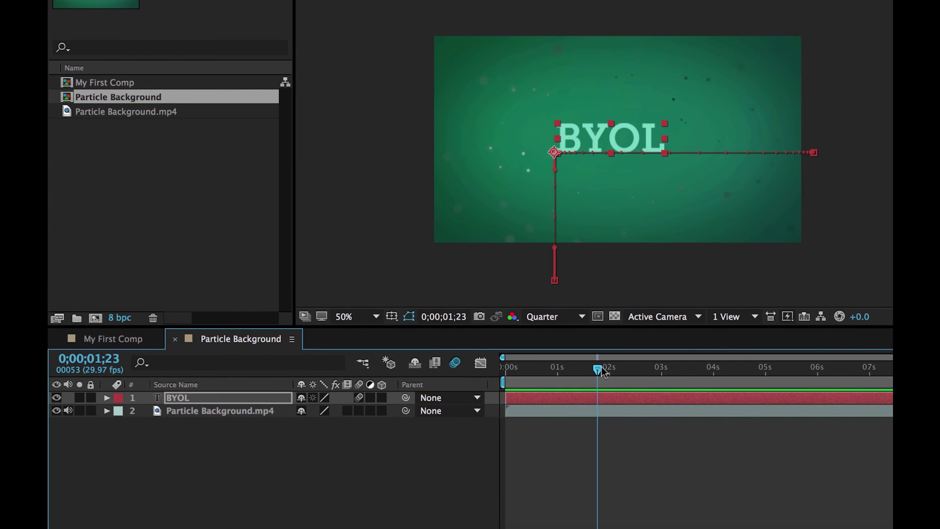
pyautogui.press('space')
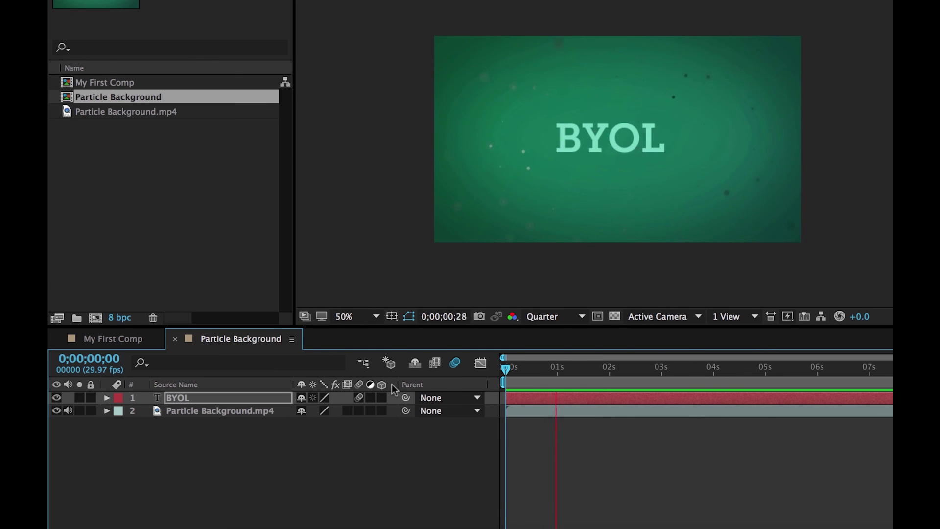
pyautogui.press('space')
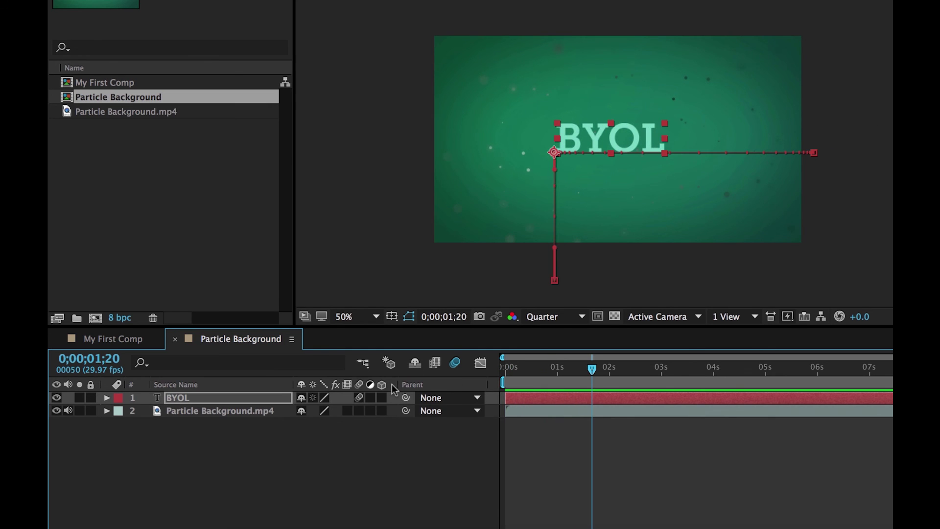